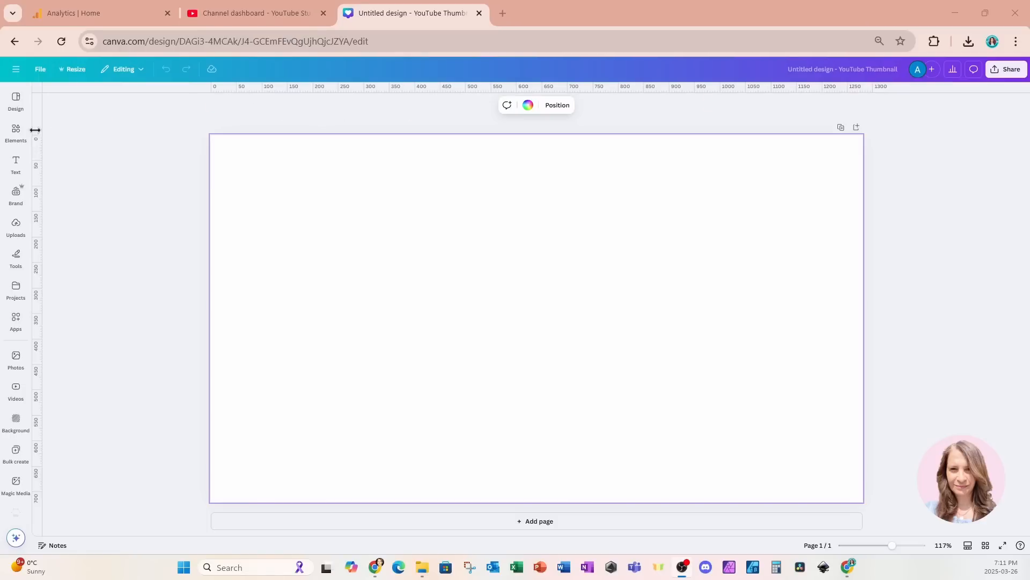
# Step: Add the recently used photo of the moose standing in water, remove its background and shift it slightly left on the page
pyautogui.click(17, 133)
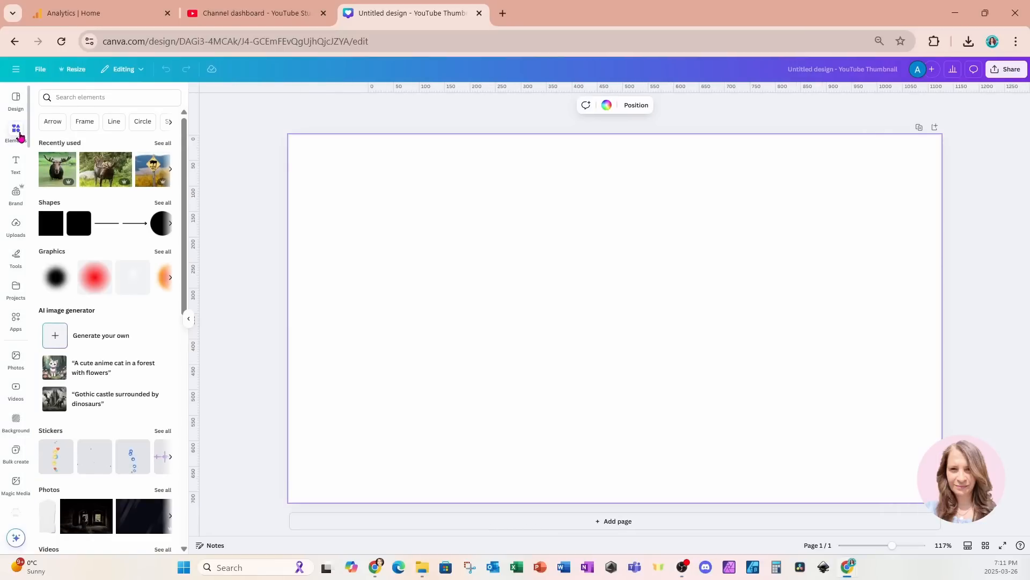
pyautogui.click(58, 170)
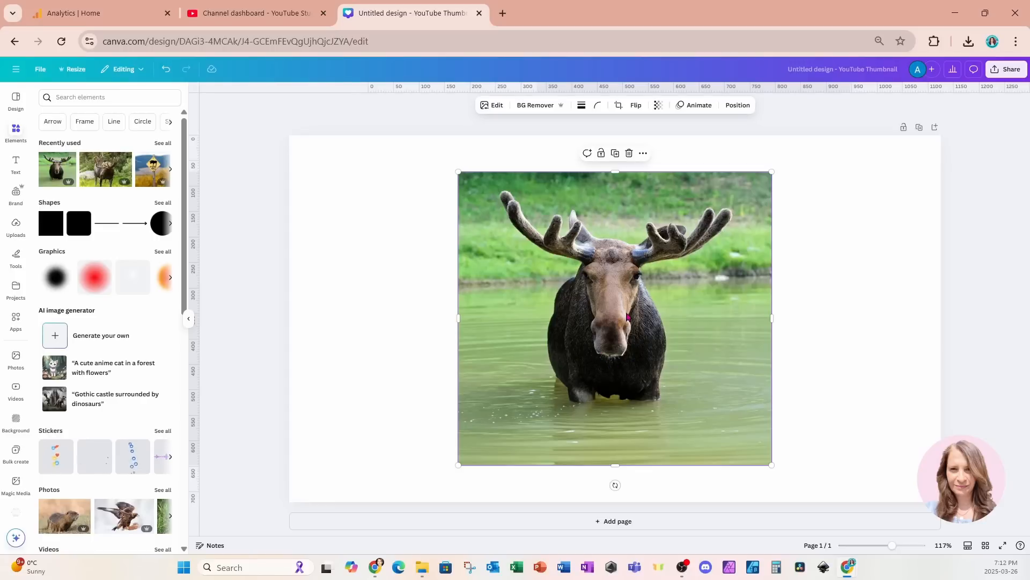
pyautogui.click(533, 108)
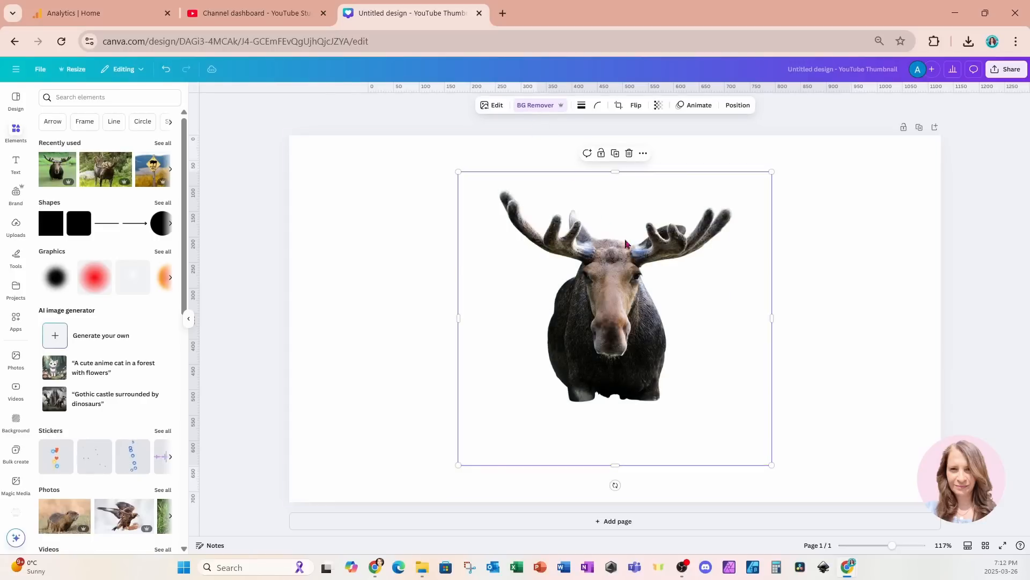
pyautogui.moveTo(611, 308); pyautogui.dragTo(555, 303)
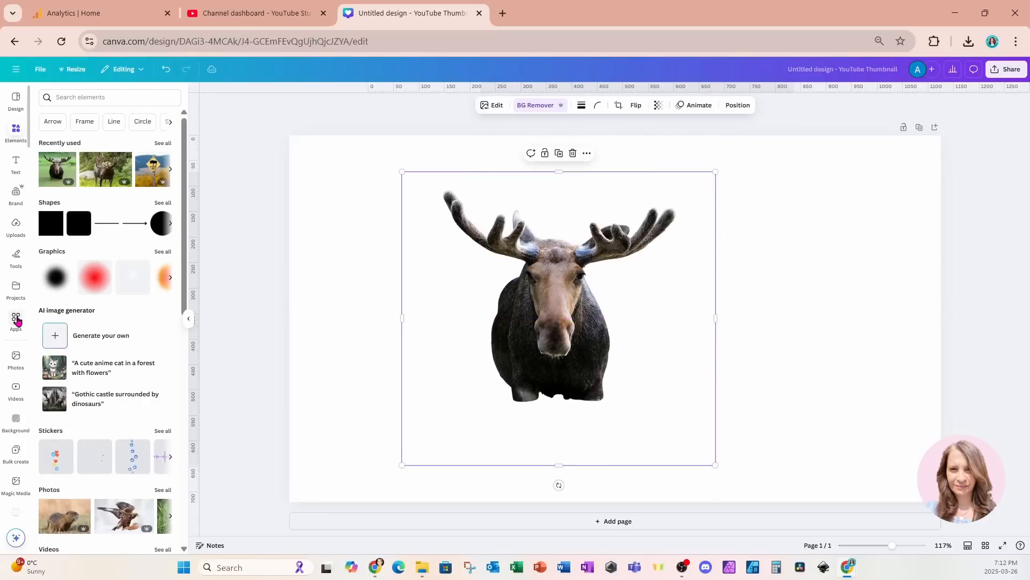
# Step: Convert the moose cutout into a frame with the Frameify app, found by searching apps for "frame", using edge detection 191
pyautogui.click(16, 320)
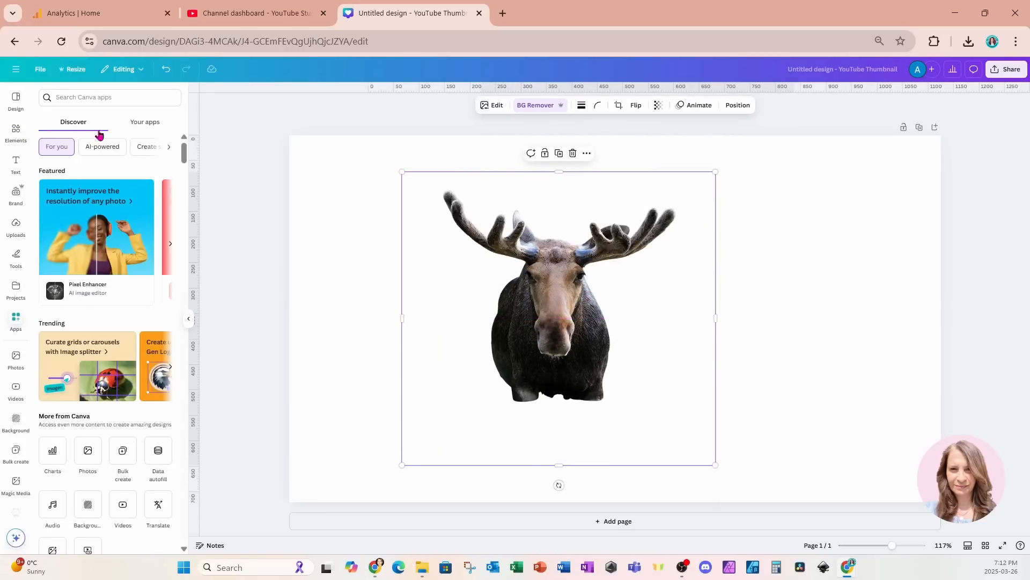
pyautogui.click(99, 96)
pyautogui.write('frame')
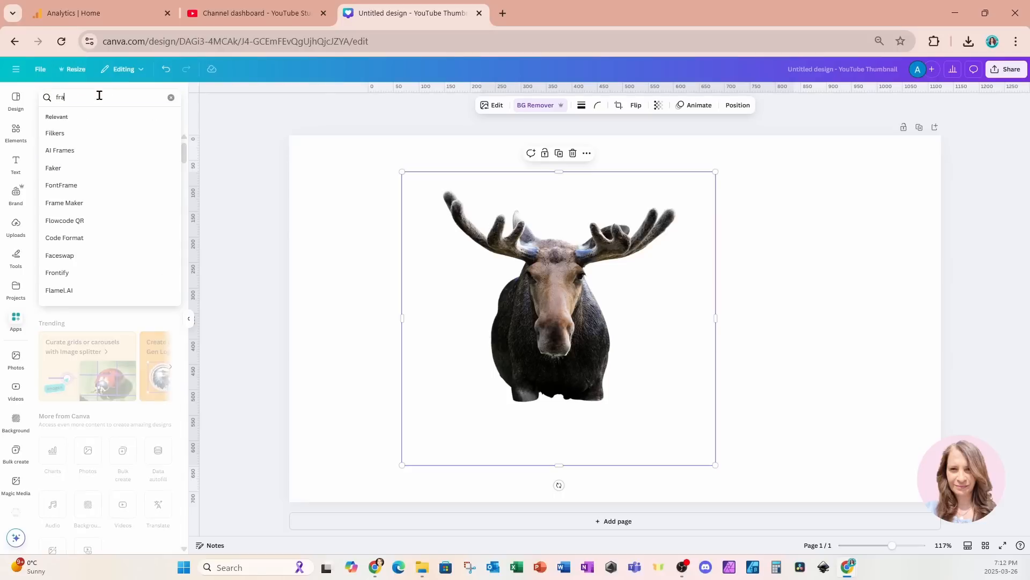
pyautogui.press('Return')
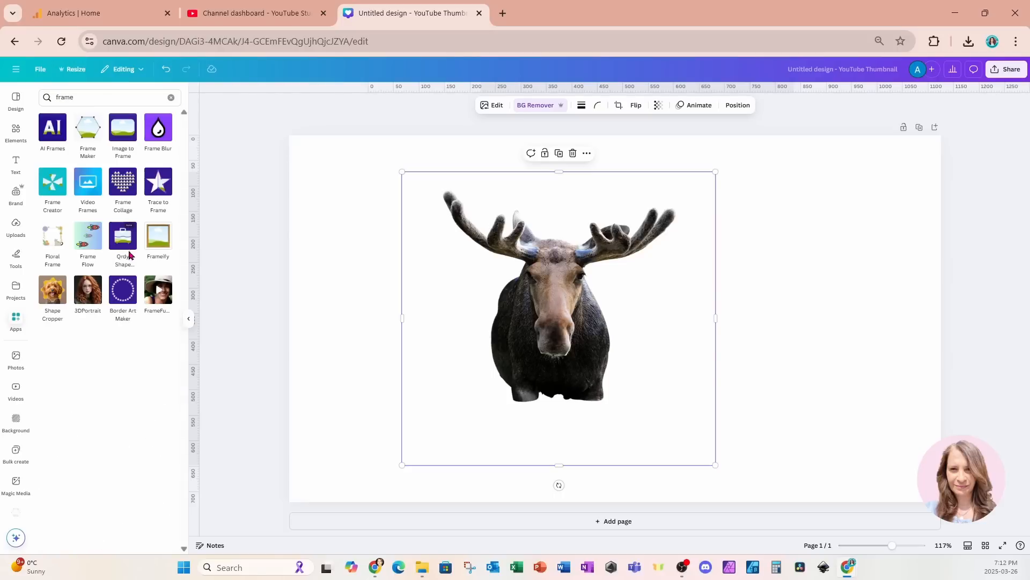
pyautogui.click(155, 242)
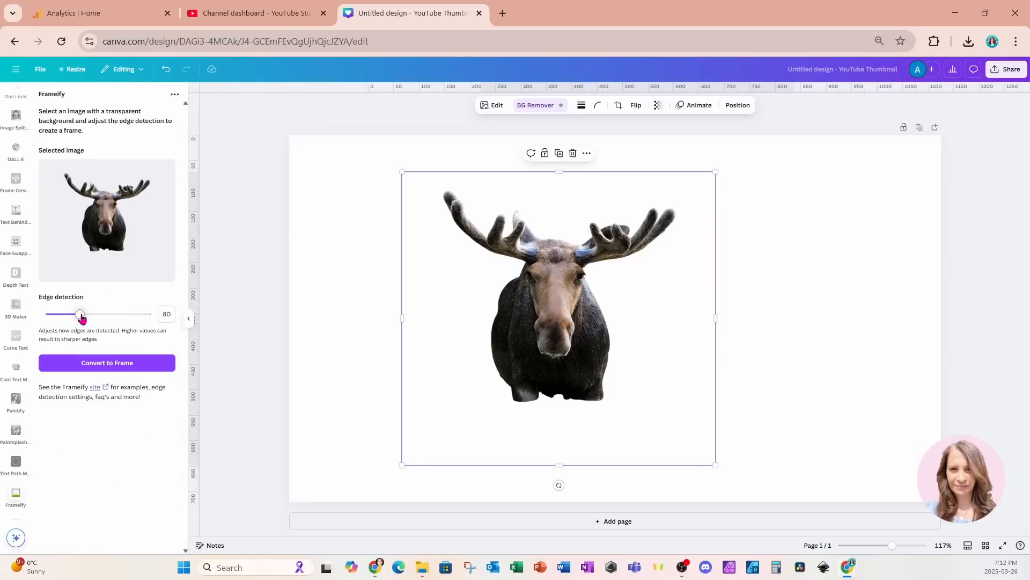
pyautogui.moveTo(81, 318); pyautogui.dragTo(123, 319)
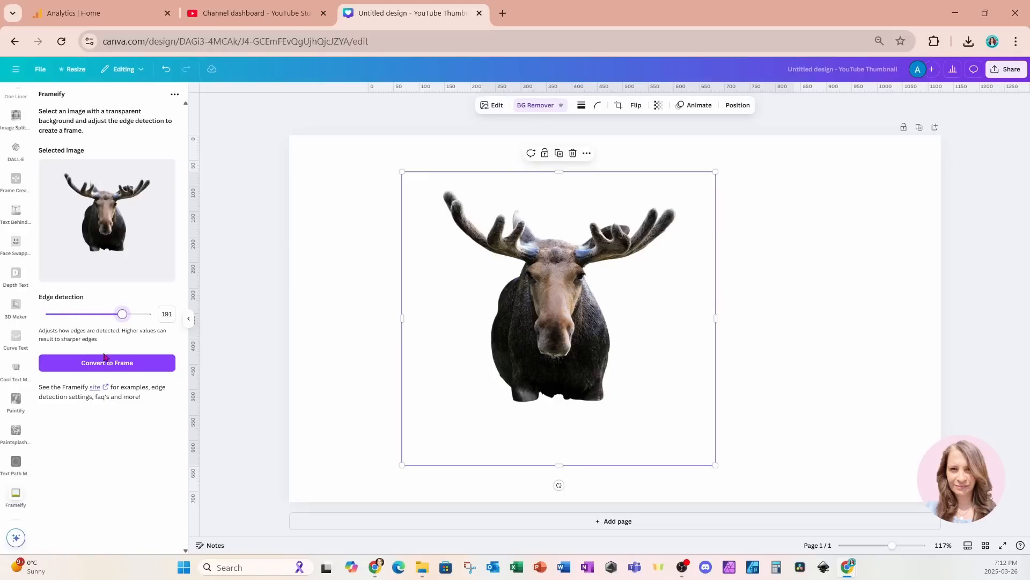
pyautogui.click(63, 368)
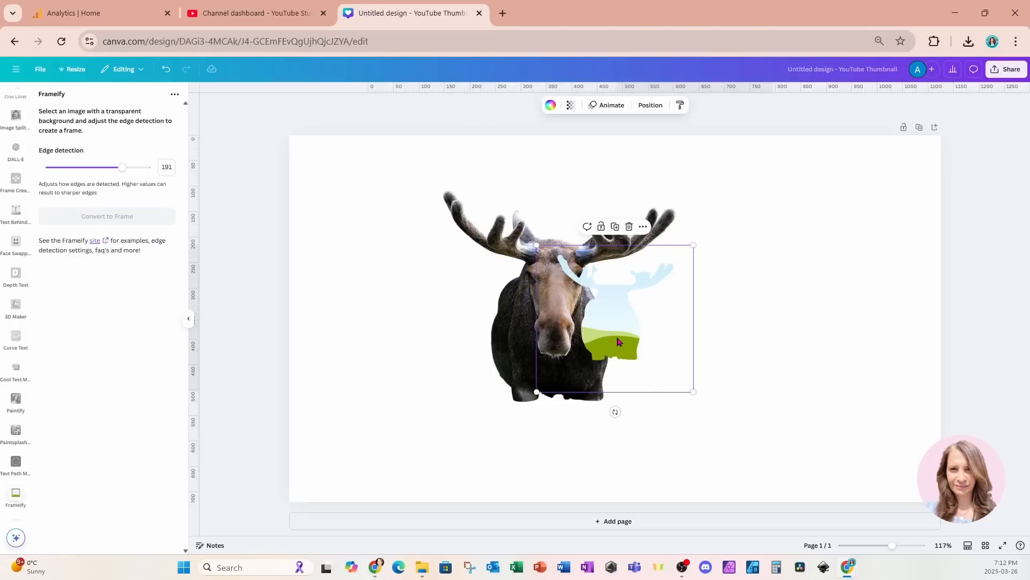
# Step: Enlarge the moose-shaped frame on the right half of the page and place the moose cutout on the left half
pyautogui.moveTo(617, 341); pyautogui.dragTo(716, 356)
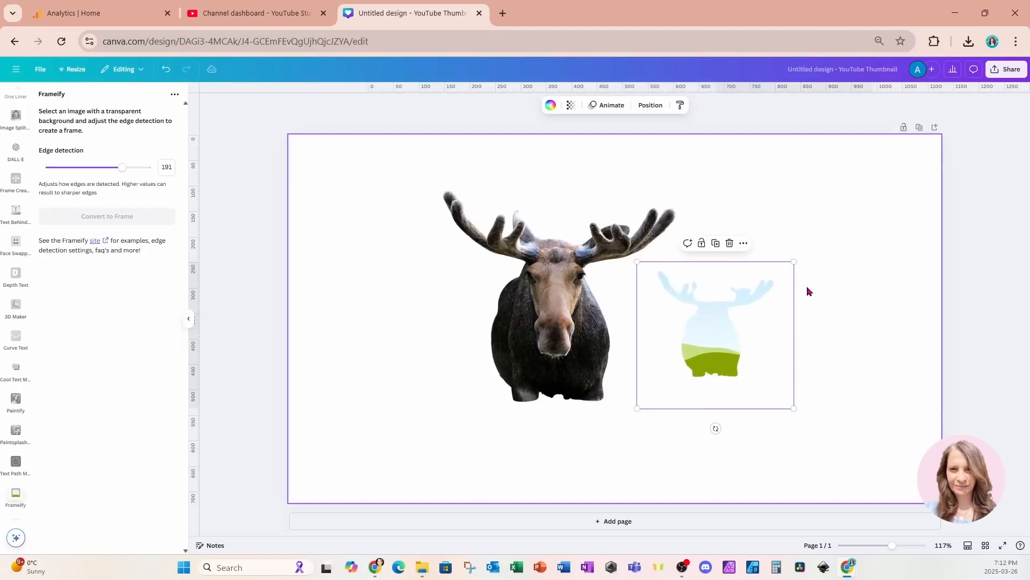
pyautogui.moveTo(794, 263); pyautogui.dragTo(952, 178)
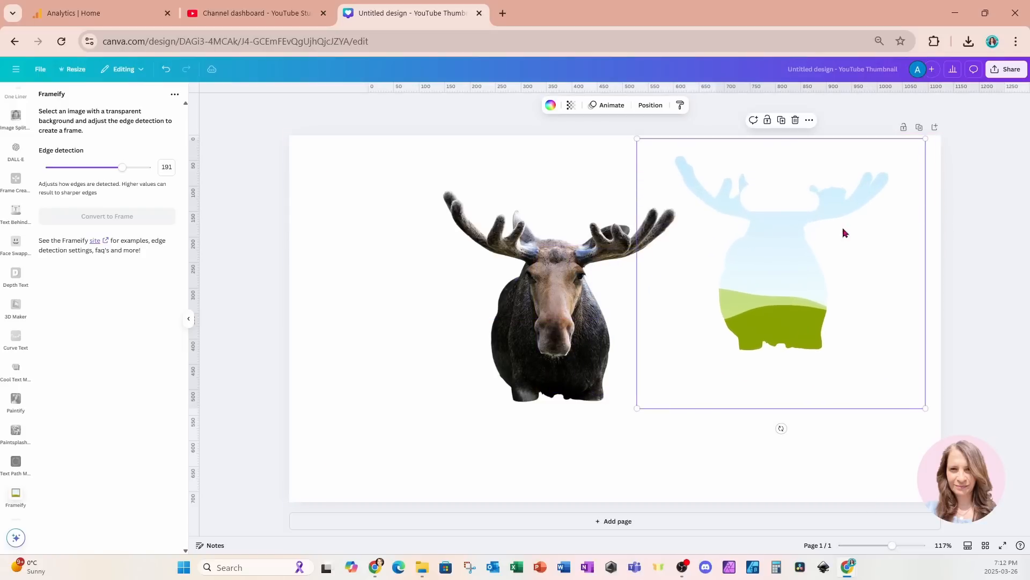
pyautogui.moveTo(794, 231); pyautogui.dragTo(784, 285)
pyautogui.moveTo(559, 318); pyautogui.dragTo(458, 335)
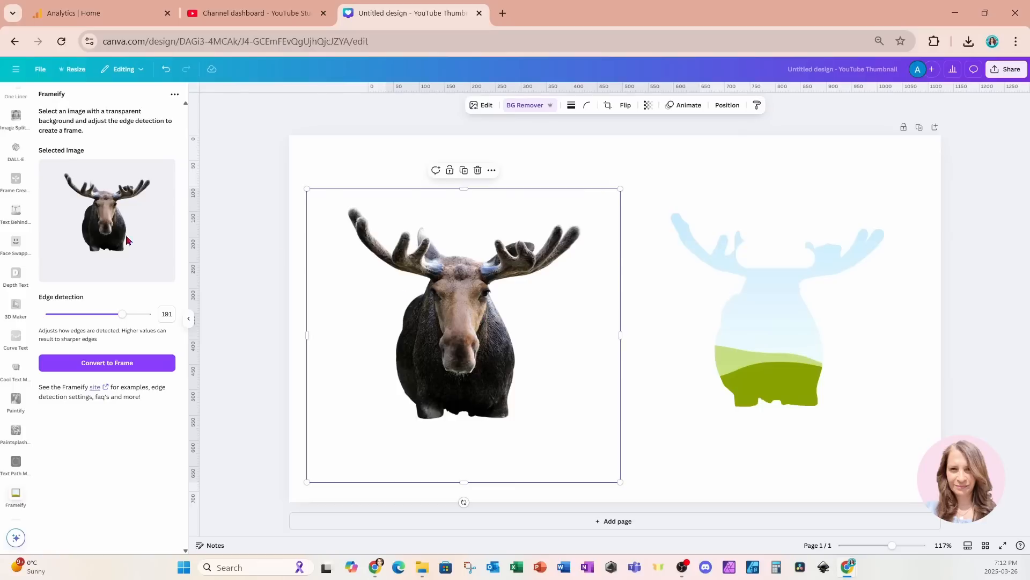
# Step: Fill the moose-shaped frame with the recently used Moose Xing sign photo and enlarge the filled frame to nearly the page's height
pyautogui.scroll(-10, 16, 186)
pyautogui.scroll(10, 18, 186)
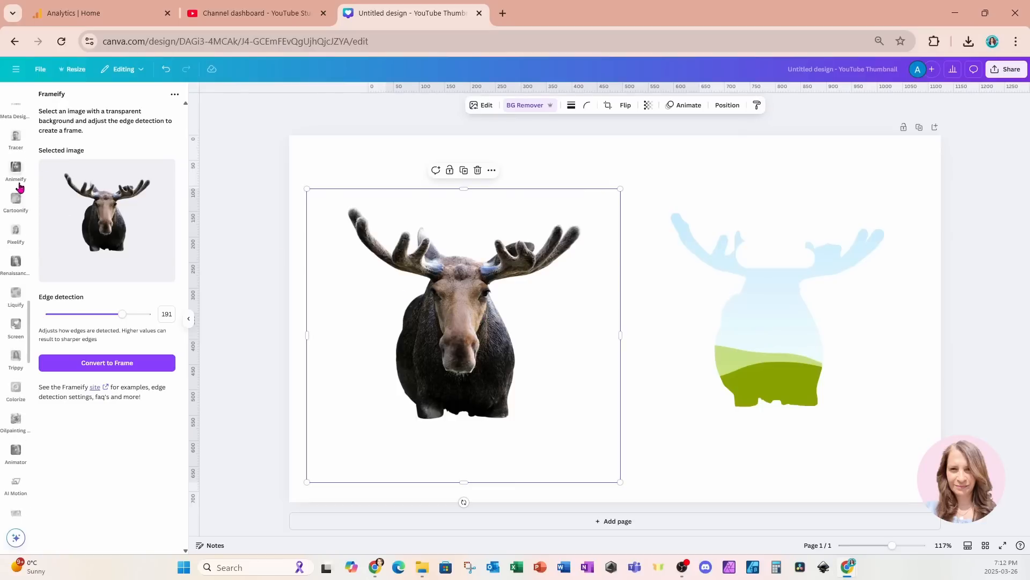
pyautogui.scroll(5, 19, 186)
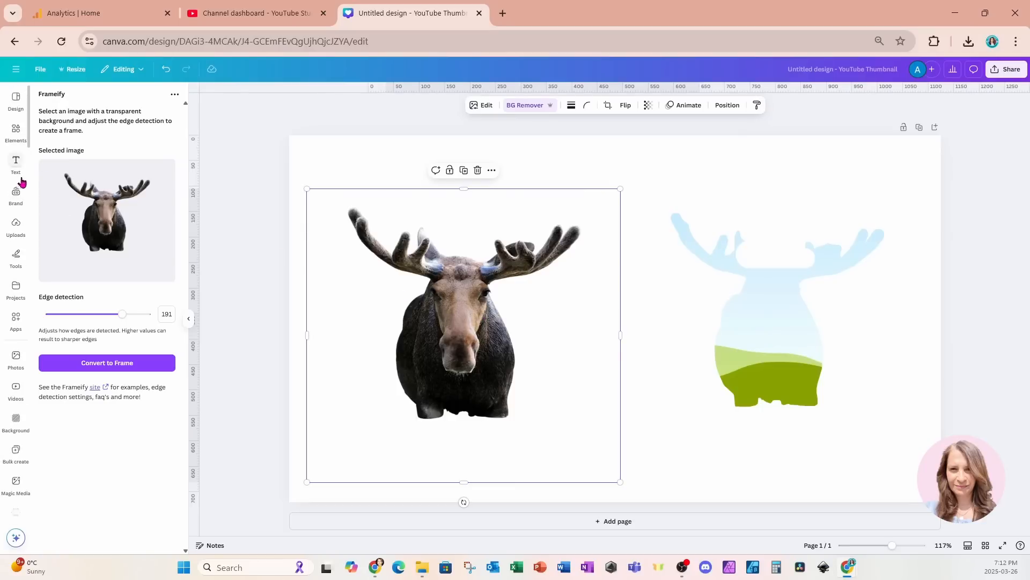
pyautogui.click(16, 130)
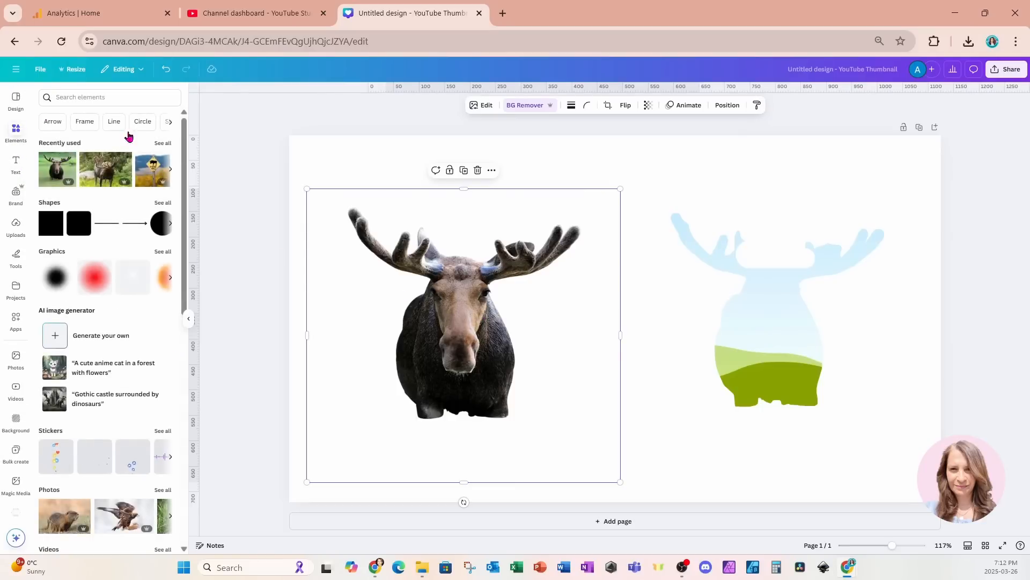
pyautogui.click(150, 168)
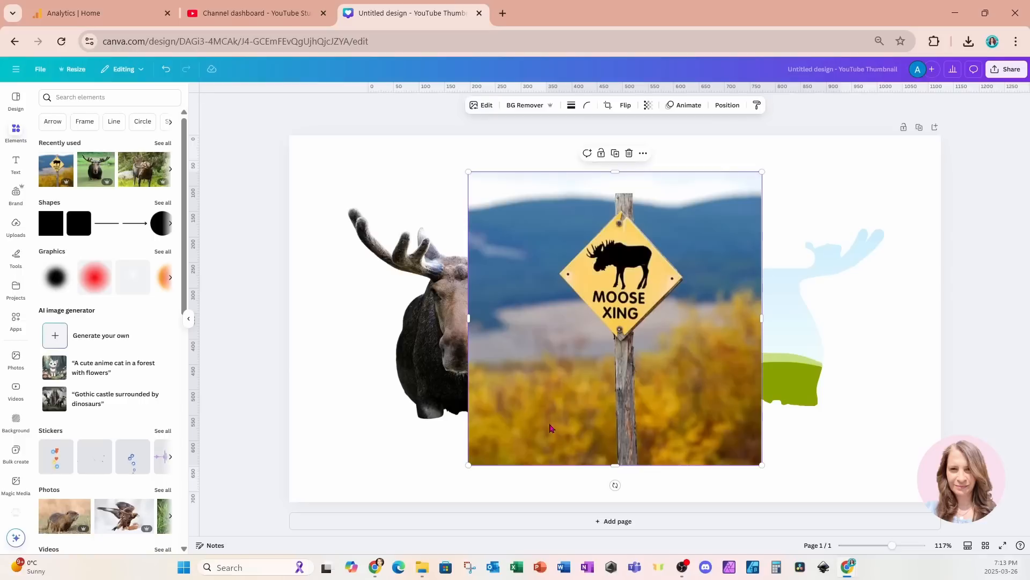
pyautogui.moveTo(550, 428); pyautogui.dragTo(751, 367)
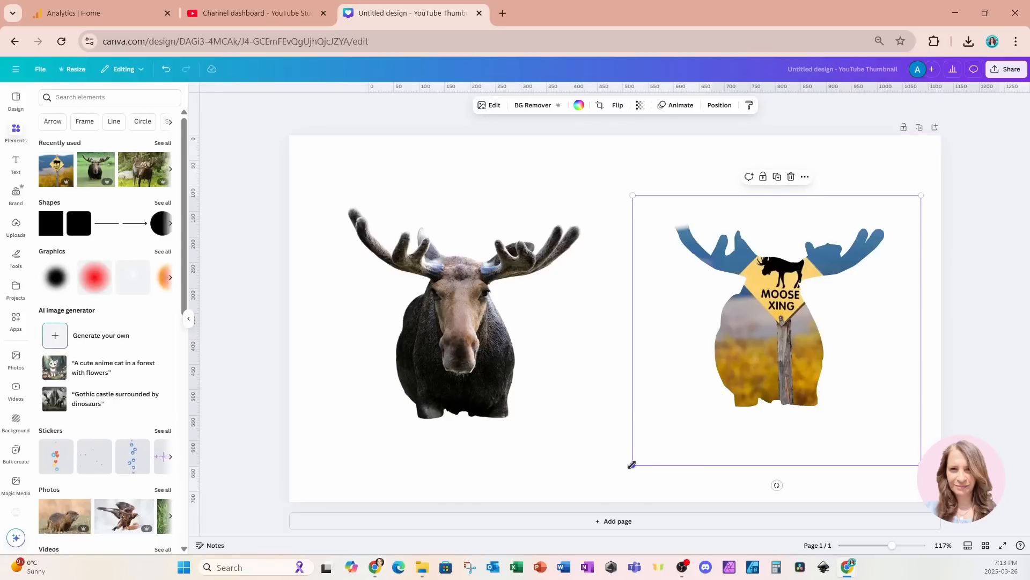
pyautogui.moveTo(633, 465); pyautogui.dragTo(362, 538)
pyautogui.moveTo(681, 429); pyautogui.dragTo(708, 359)
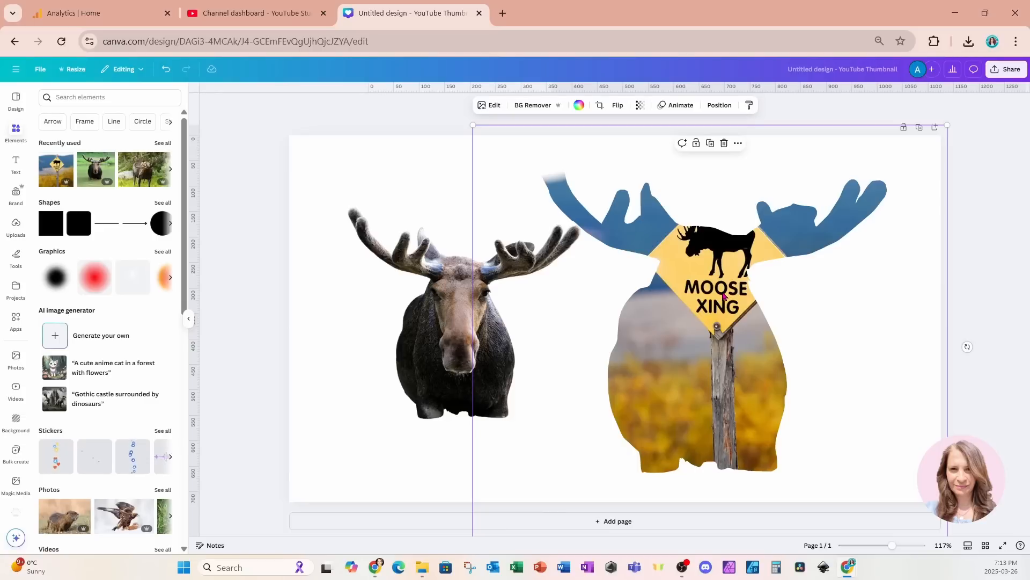
# Step: Detach the Moose Xing photo from the frame and move it lower on the page so the antlers are uncovered
pyautogui.rightClick(694, 315)
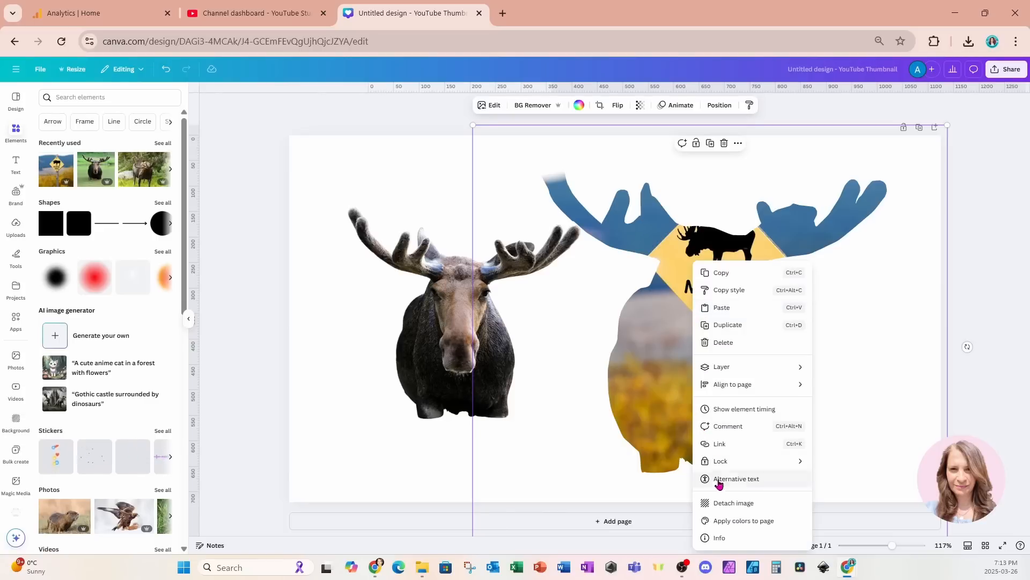
pyautogui.click(720, 503)
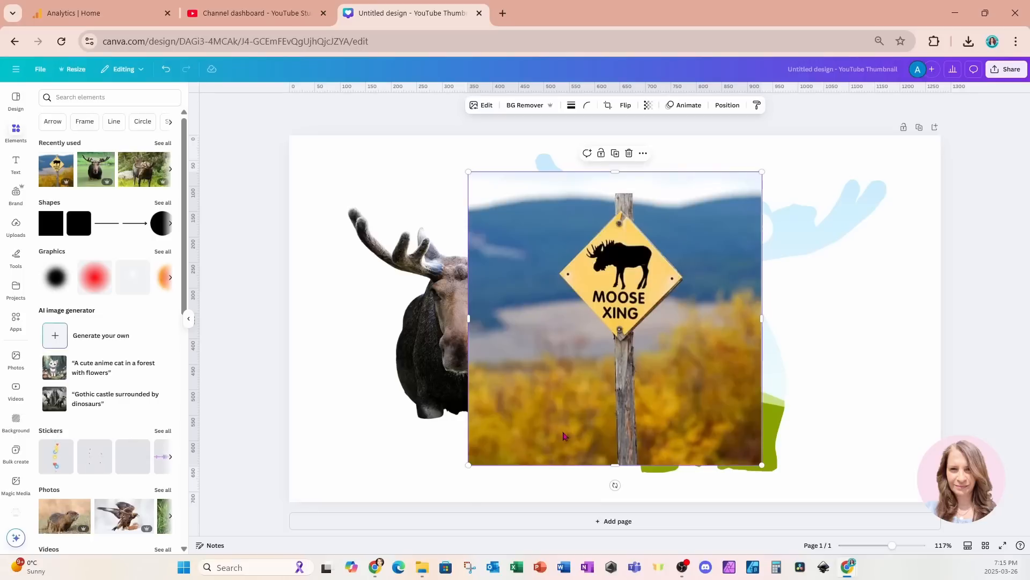
pyautogui.moveTo(563, 436); pyautogui.dragTo(559, 529)
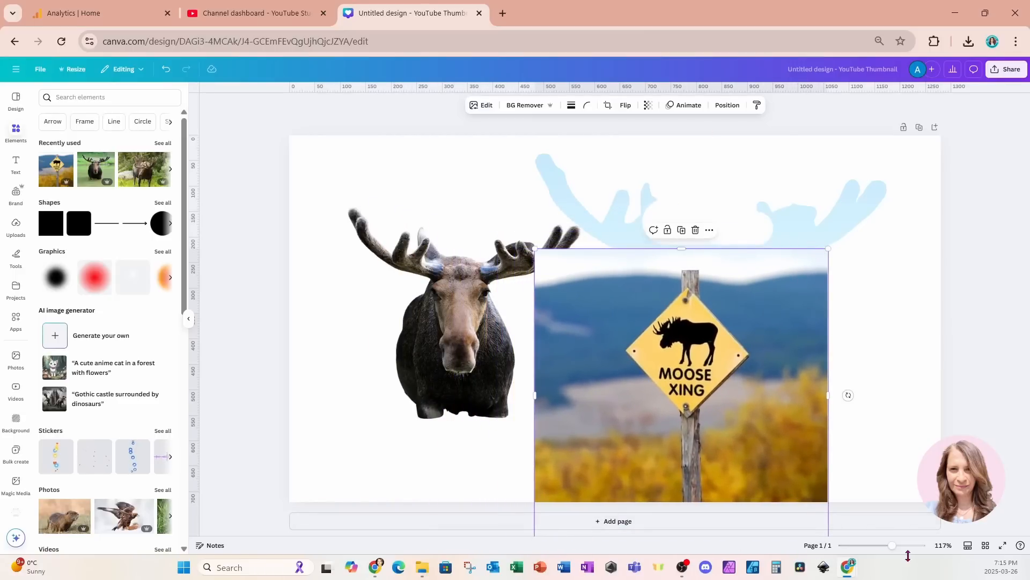
# Step: Open the Expand options with the Freeform size for the Moose Xing photo
pyautogui.moveTo(894, 545); pyautogui.dragTo(886, 545)
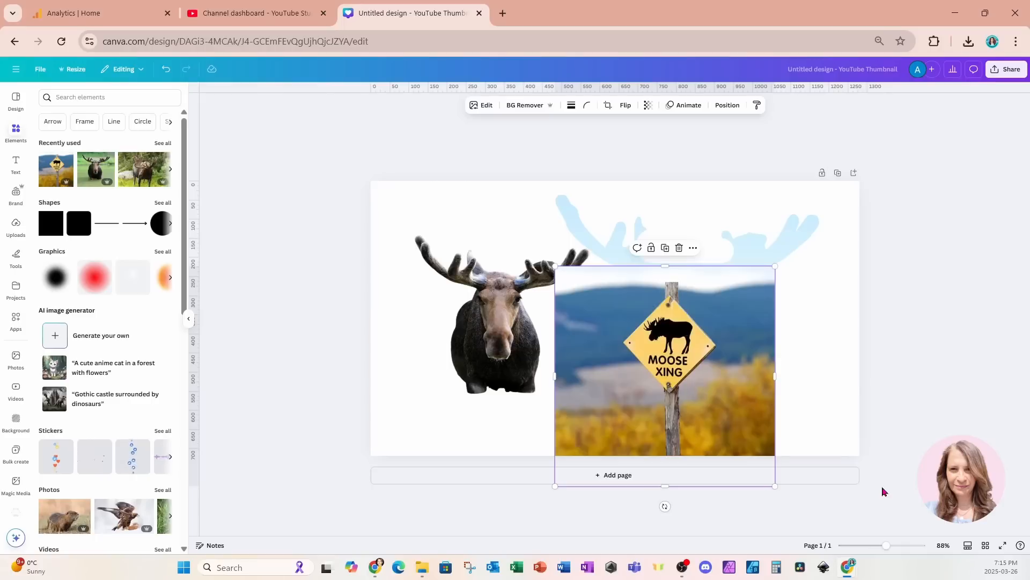
pyautogui.click(480, 107)
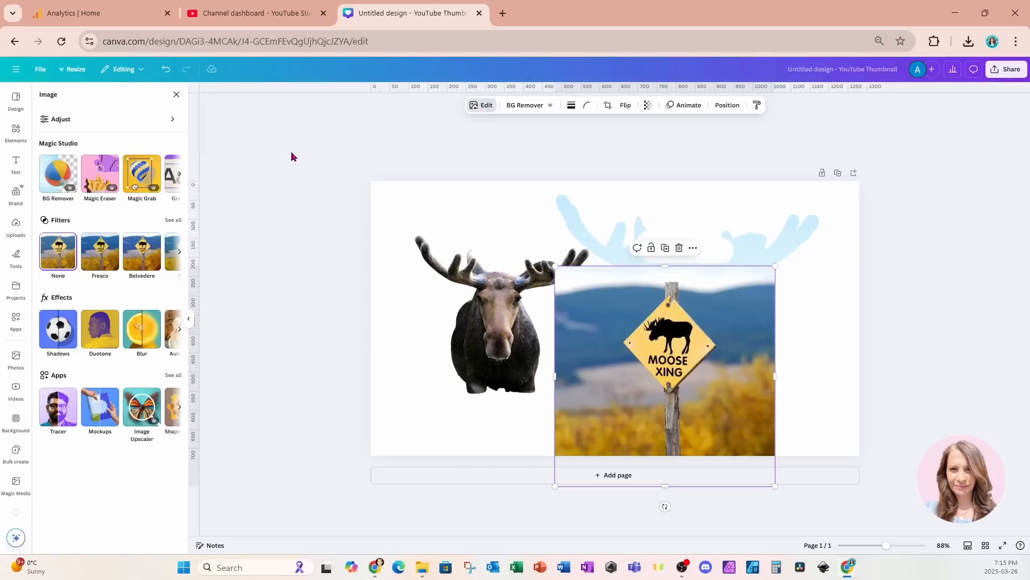
pyautogui.click(181, 176)
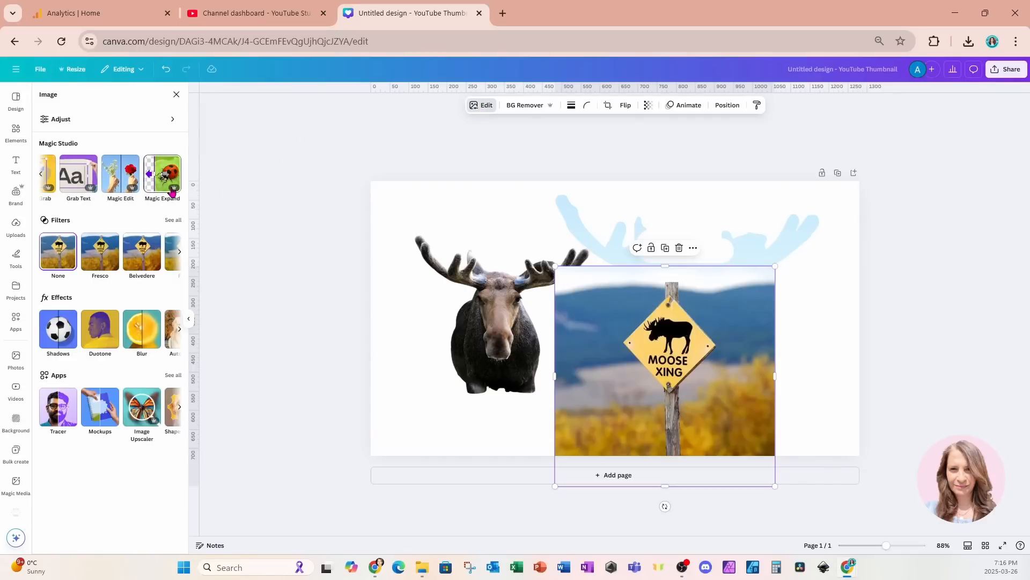
pyautogui.click(608, 107)
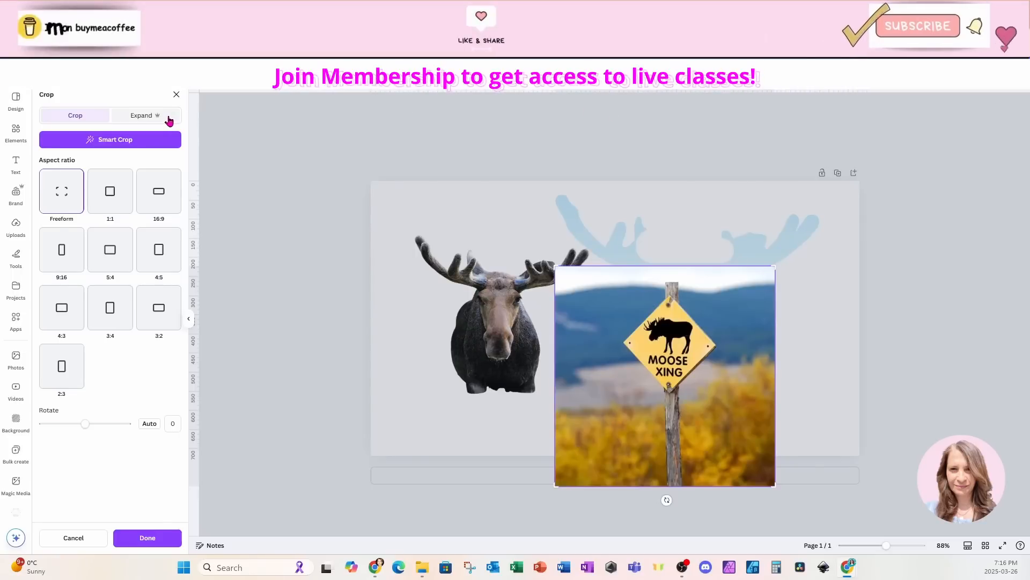
pyautogui.click(169, 119)
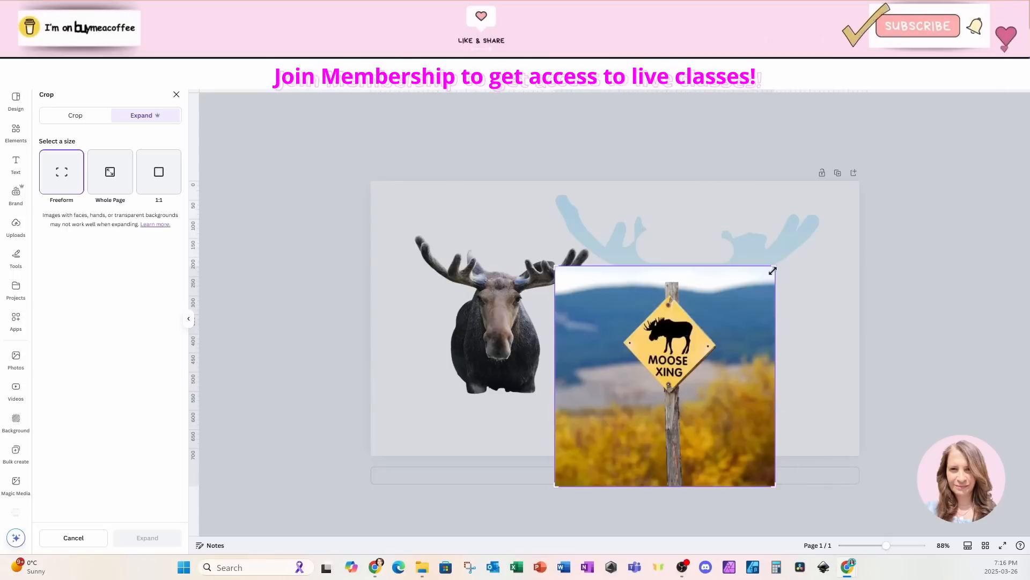
# Step: Extend the expansion area beyond every side of the Moose Xing photo to about twice its width and height, and generate the expanded versions
pyautogui.moveTo(774, 267); pyautogui.dragTo(840, 229)
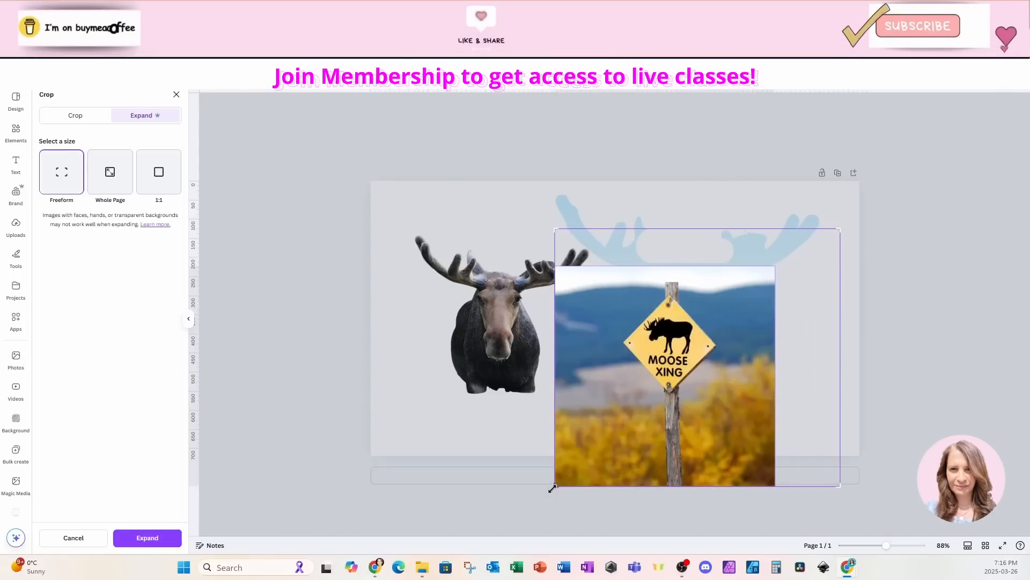
pyautogui.moveTo(555, 487); pyautogui.dragTo(482, 518)
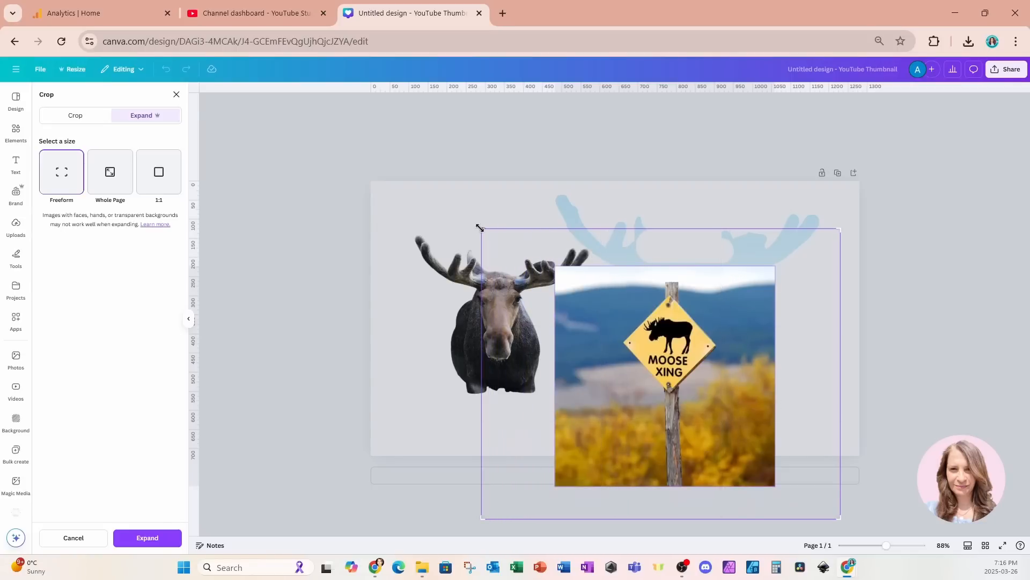
pyautogui.moveTo(481, 229); pyautogui.dragTo(461, 184)
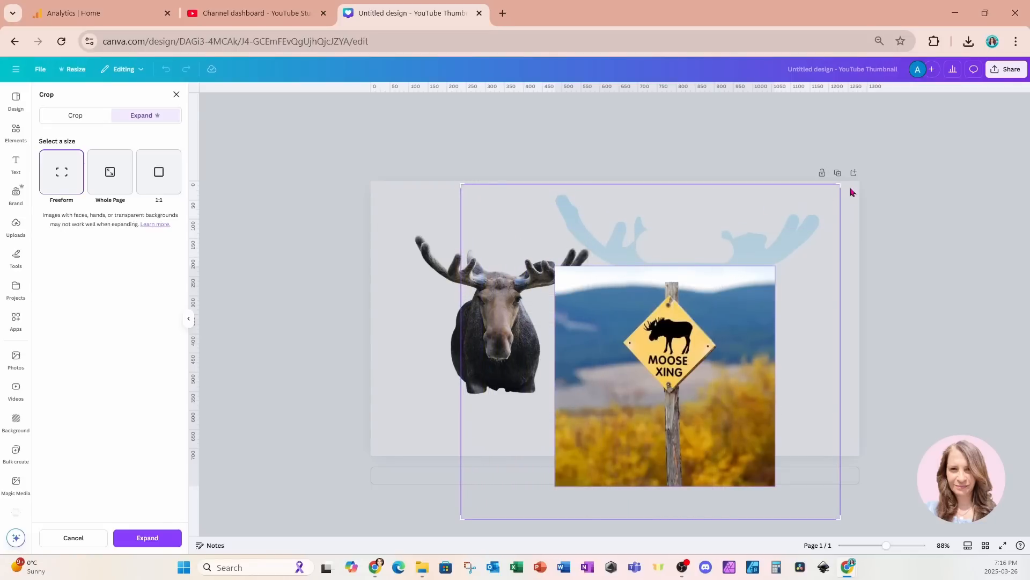
pyautogui.moveTo(841, 184); pyautogui.dragTo(892, 177)
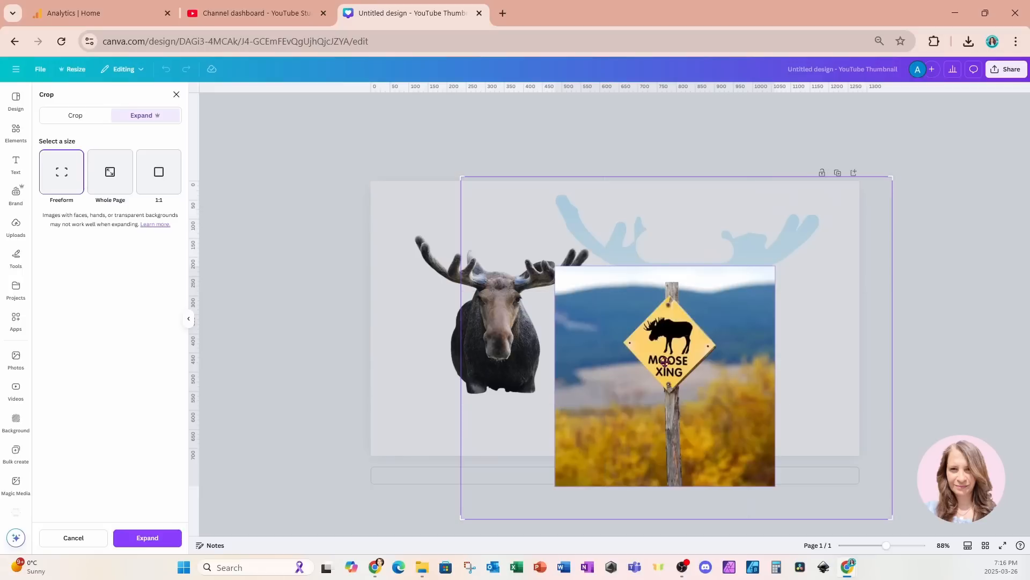
pyautogui.moveTo(461, 518); pyautogui.dragTo(448, 573)
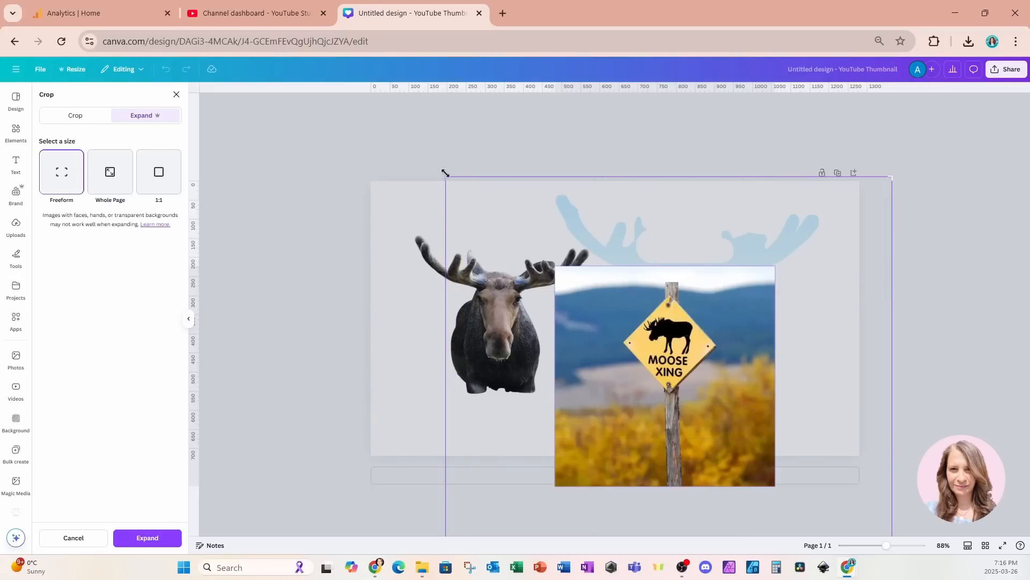
pyautogui.moveTo(444, 176); pyautogui.dragTo(447, 139)
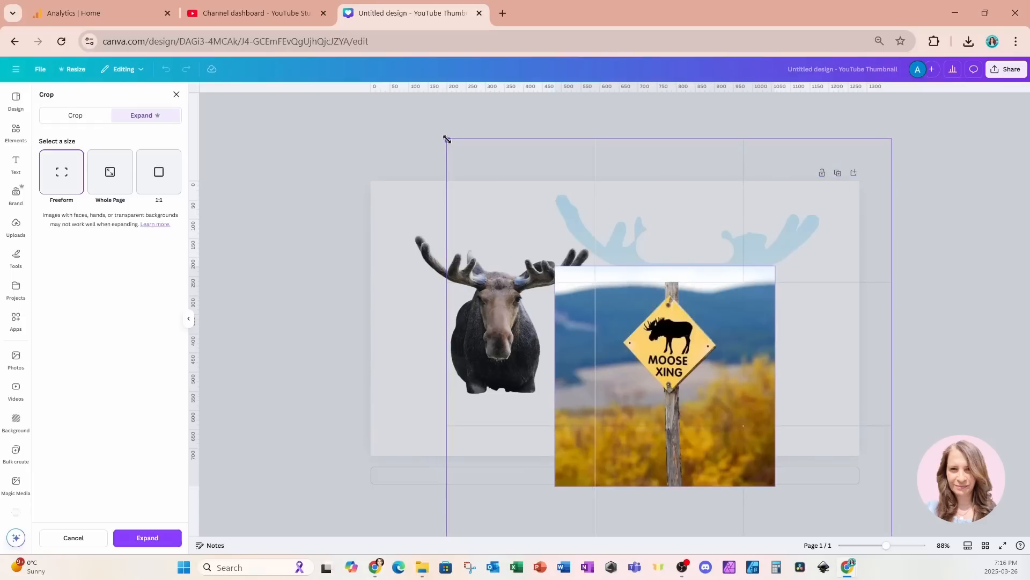
pyautogui.moveTo(446, 139); pyautogui.dragTo(446, 139)
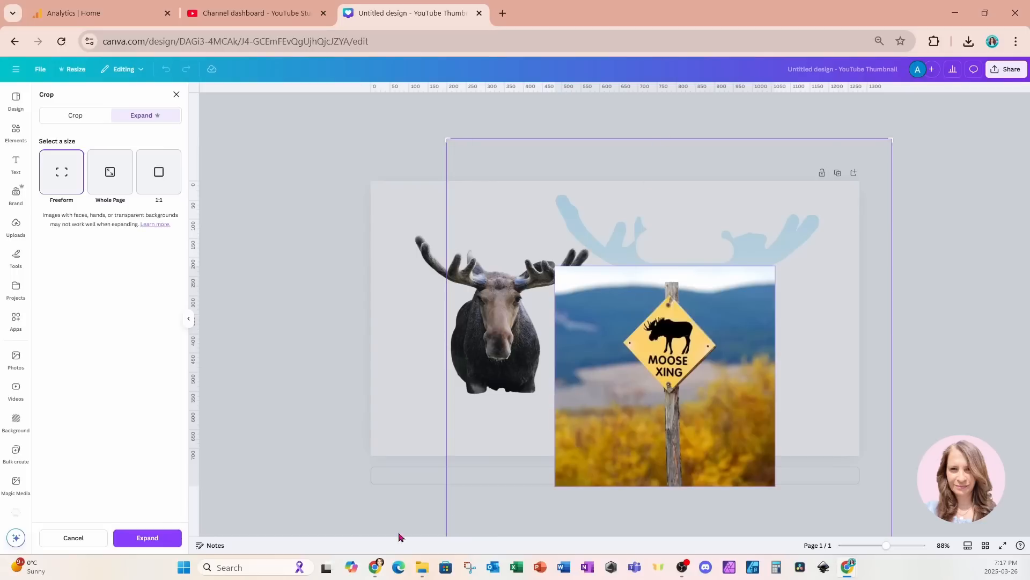
pyautogui.click(166, 542)
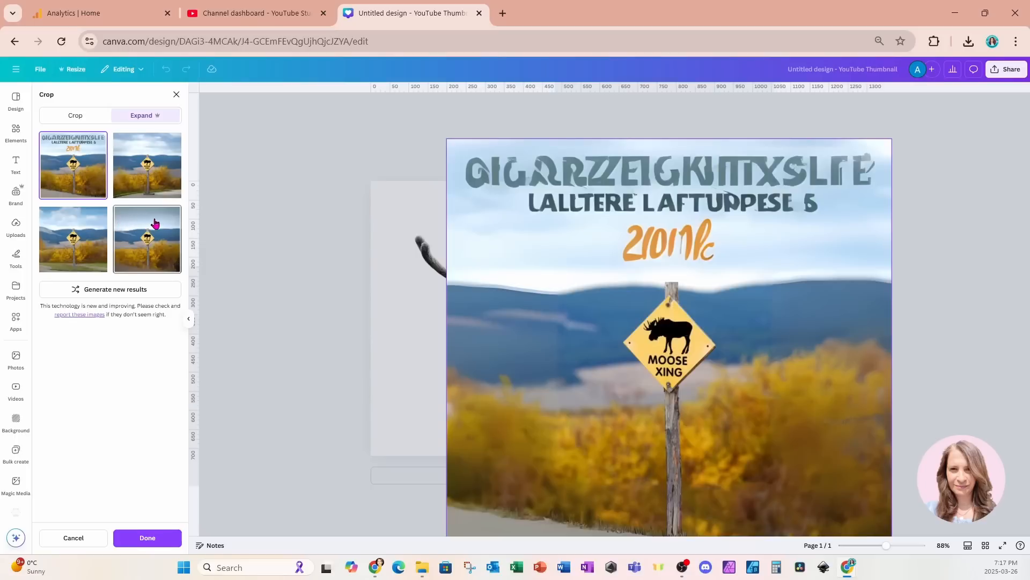
# Step: Apply the expanded version with the plain grey sky and place the expanded Moose Xing photo into the moose-shaped frame
pyautogui.click(151, 247)
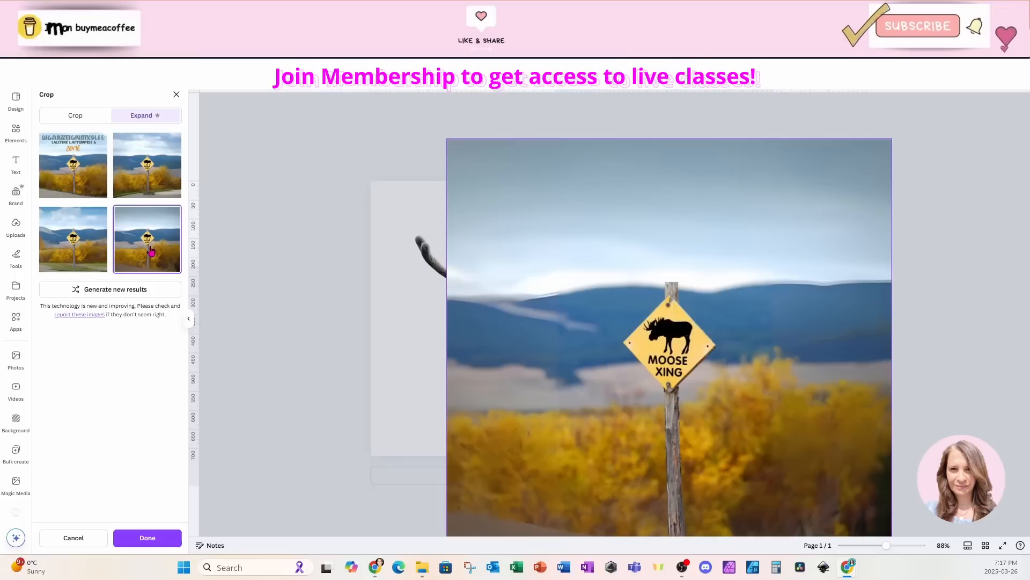
pyautogui.click(148, 537)
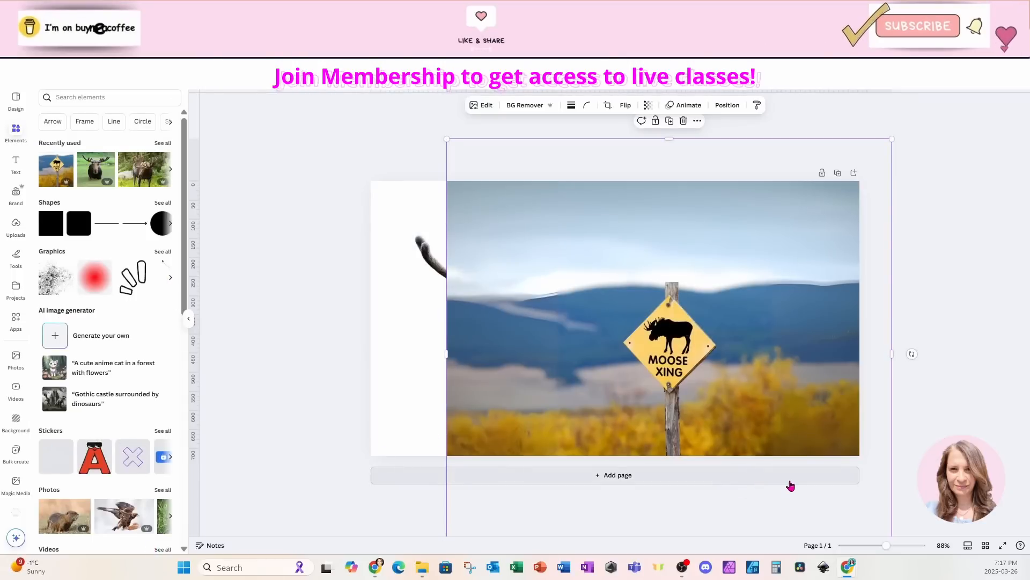
pyautogui.moveTo(801, 417); pyautogui.dragTo(732, 375)
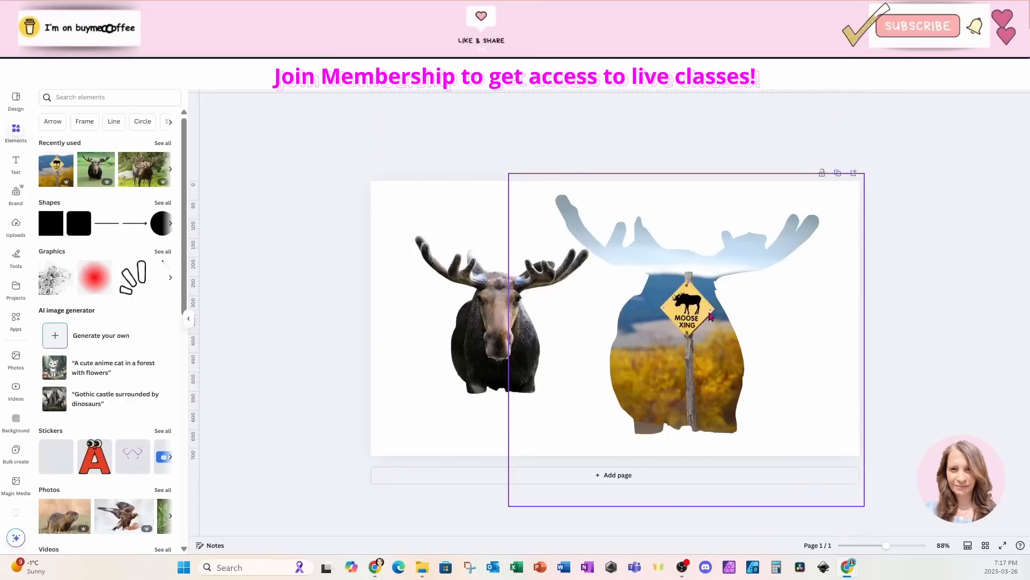
# Step: Reposition the photo inside the moose frame slightly higher, keeping the sign centred in the moose's body, and apply the crop
pyautogui.doubleClick(692, 369)
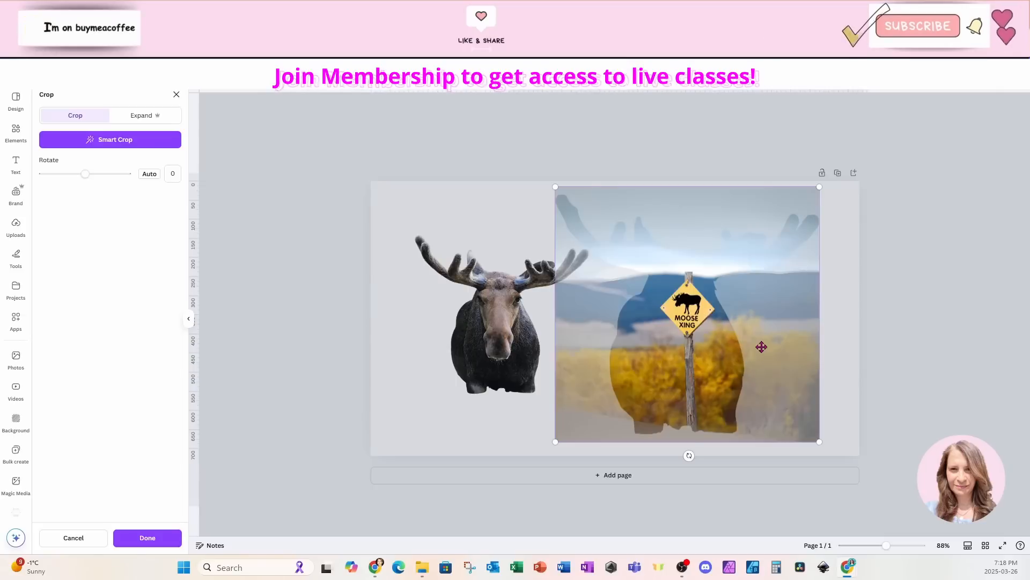
pyautogui.moveTo(762, 347); pyautogui.dragTo(718, 356)
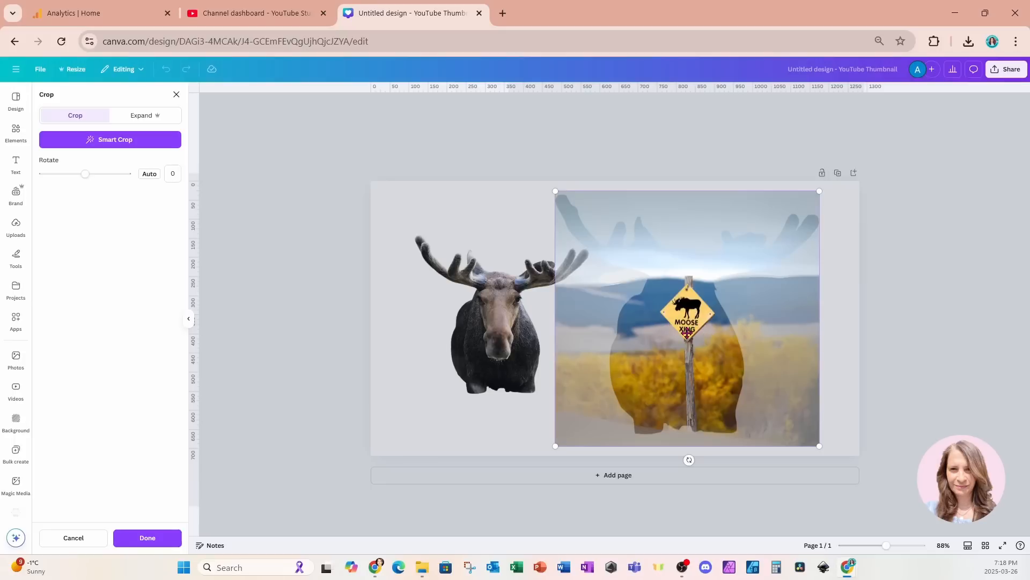
pyautogui.moveTo(687, 334); pyautogui.dragTo(687, 312)
pyautogui.click(530, 414)
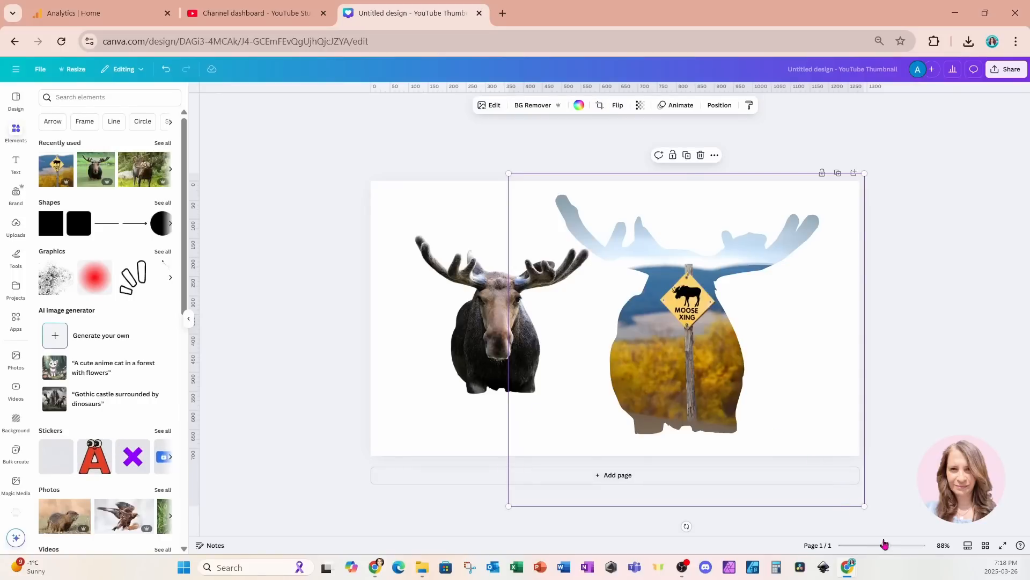
# Step: Select the original moose cutout beside the filled frame
pyautogui.moveTo(885, 546); pyautogui.dragTo(894, 546)
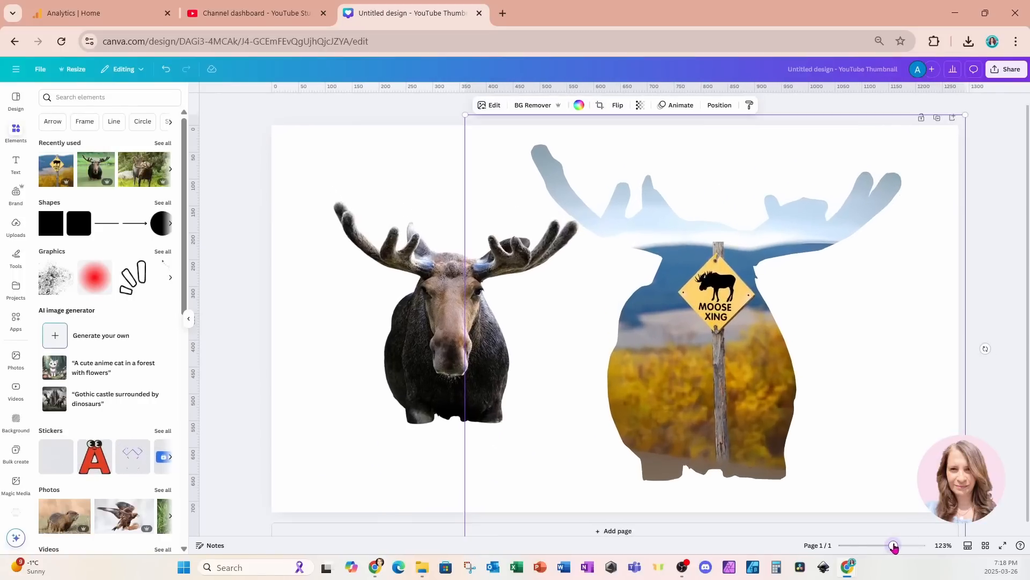
pyautogui.click(424, 342)
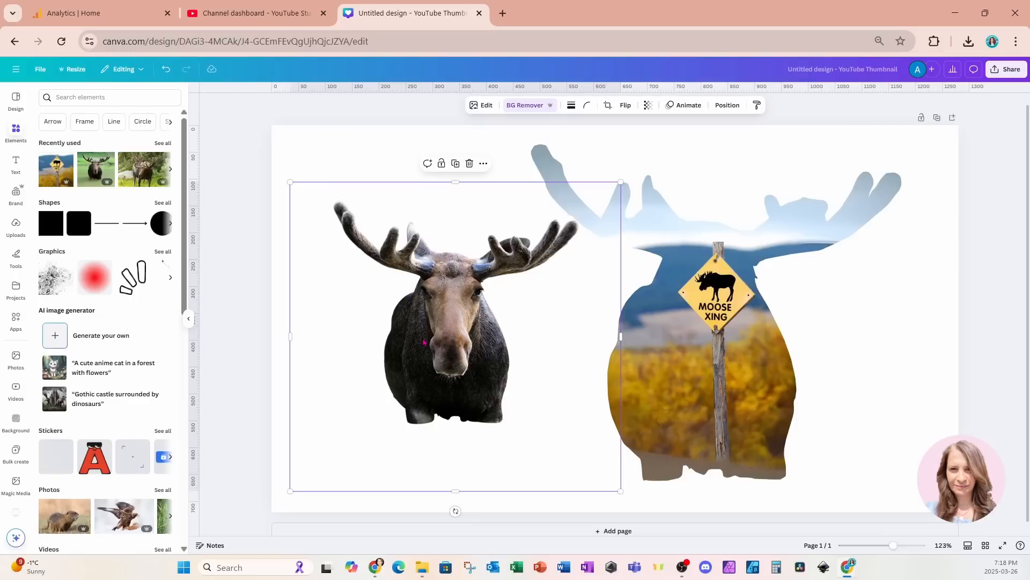